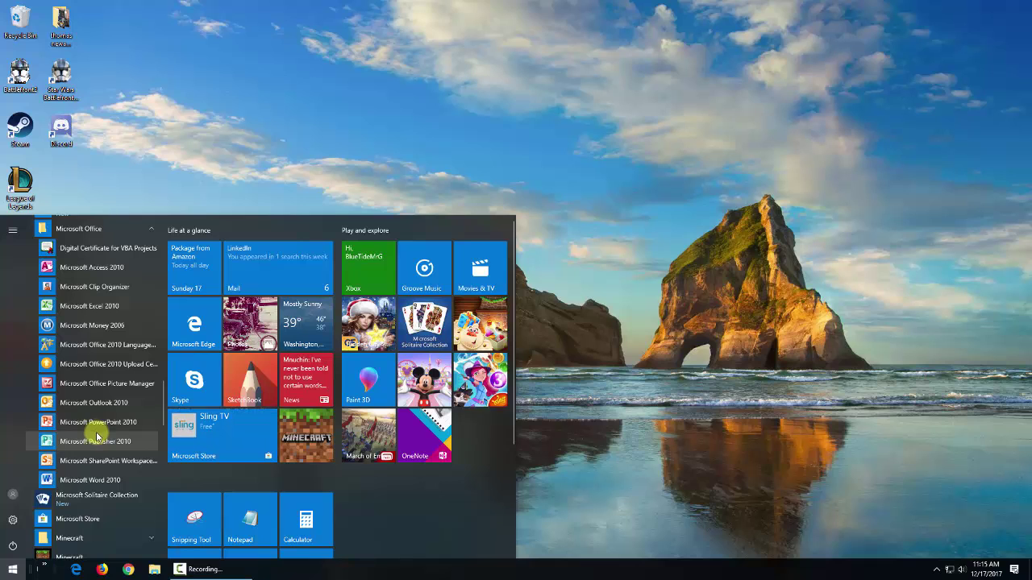
Open Microsoft Publisher and create a flyer from the Mobile special offer template in the marketing flyers
{"action": "left_click", "coordinate": [97, 440]}
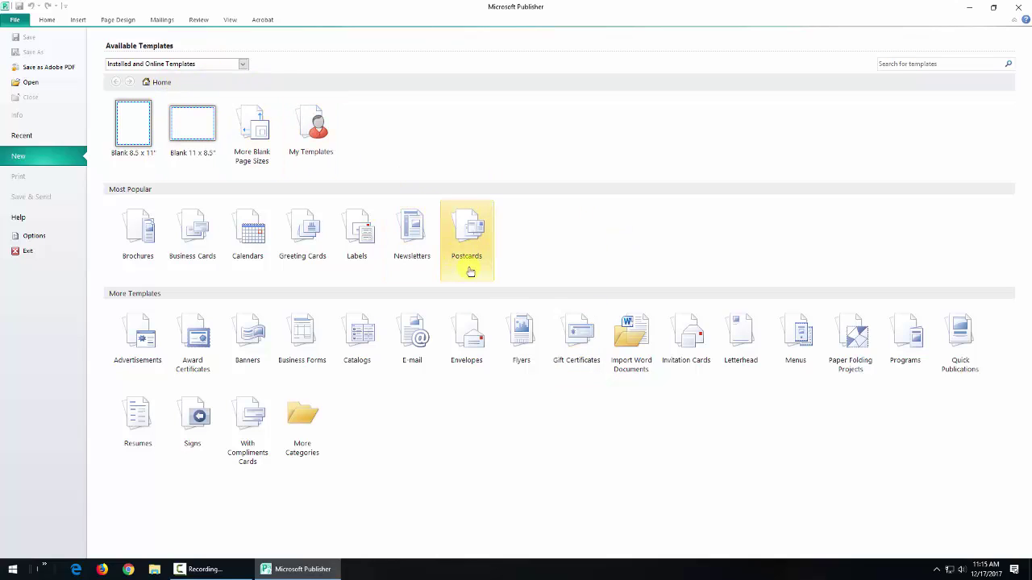
{"action": "left_click", "coordinate": [521, 329]}
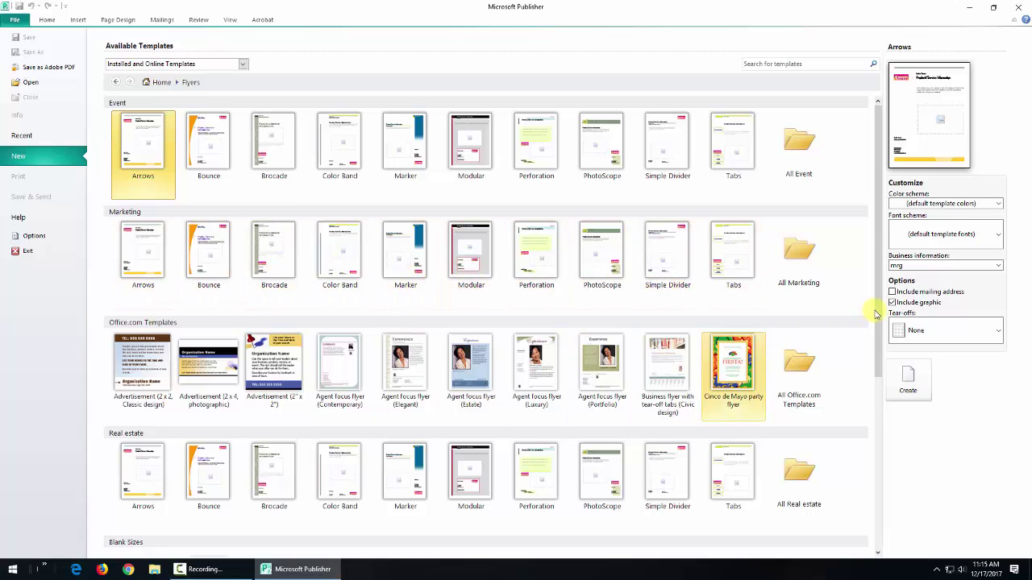
{"action": "mouse_move", "coordinate": [878, 295]}
{"action": "left_mouse_down"}
{"action": "mouse_move", "coordinate": [877, 418]}
{"action": "mouse_move", "coordinate": [872, 300]}
{"action": "left_mouse_up"}
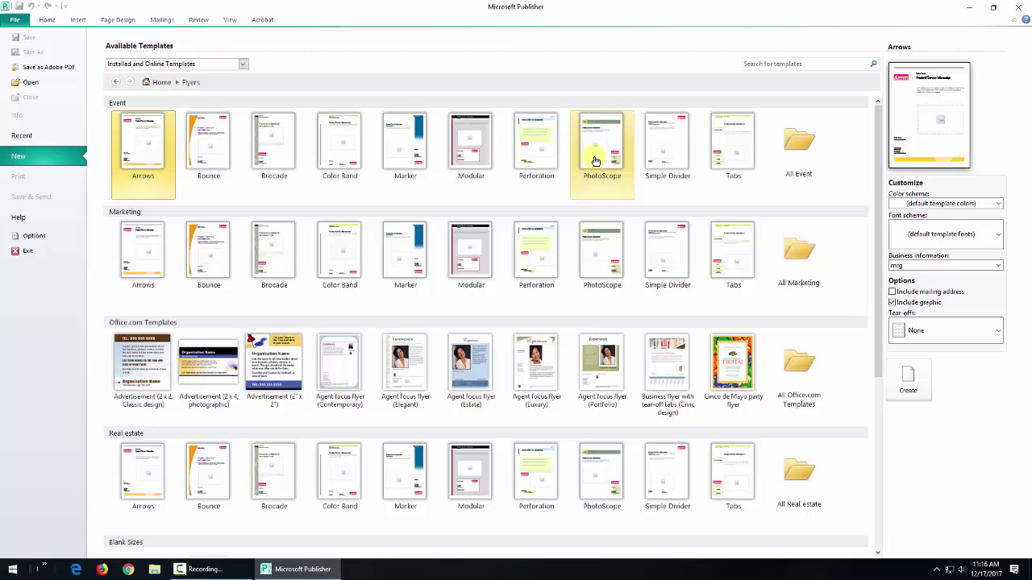
{"action": "left_click", "coordinate": [801, 251]}
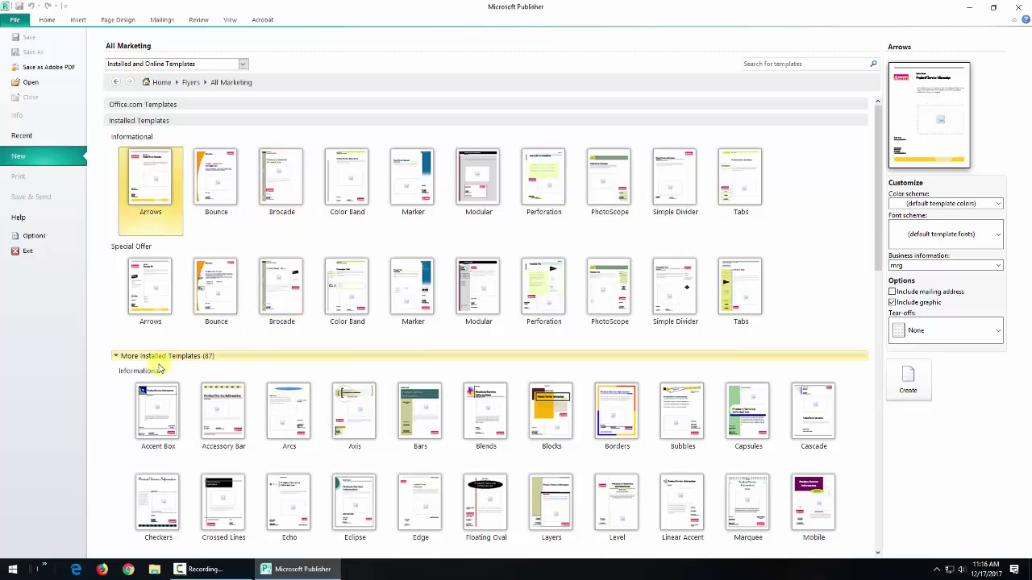
{"action": "left_click_drag", "start_coordinate": [875, 166], "coordinate": [880, 401]}
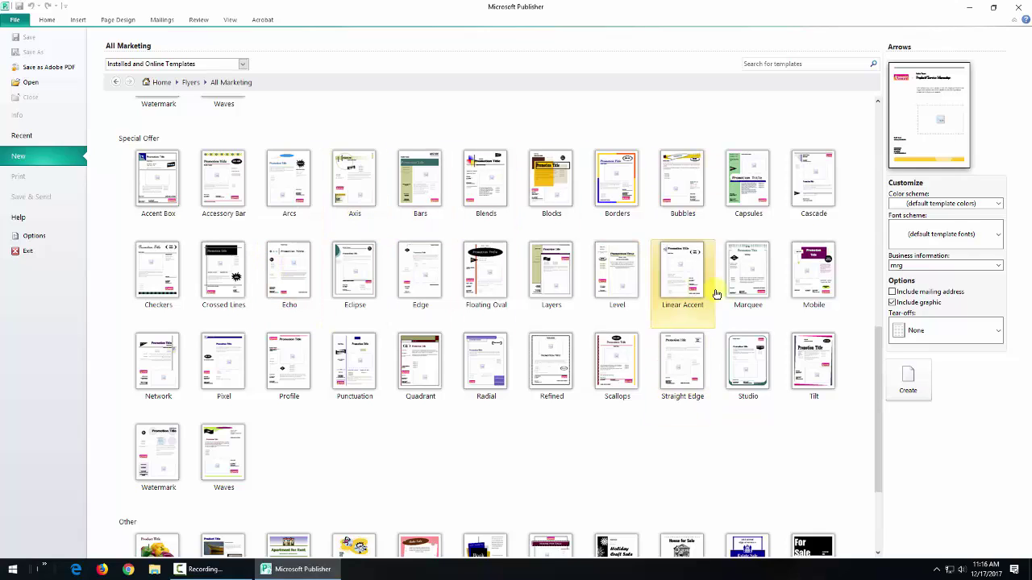
{"action": "left_click", "coordinate": [813, 284]}
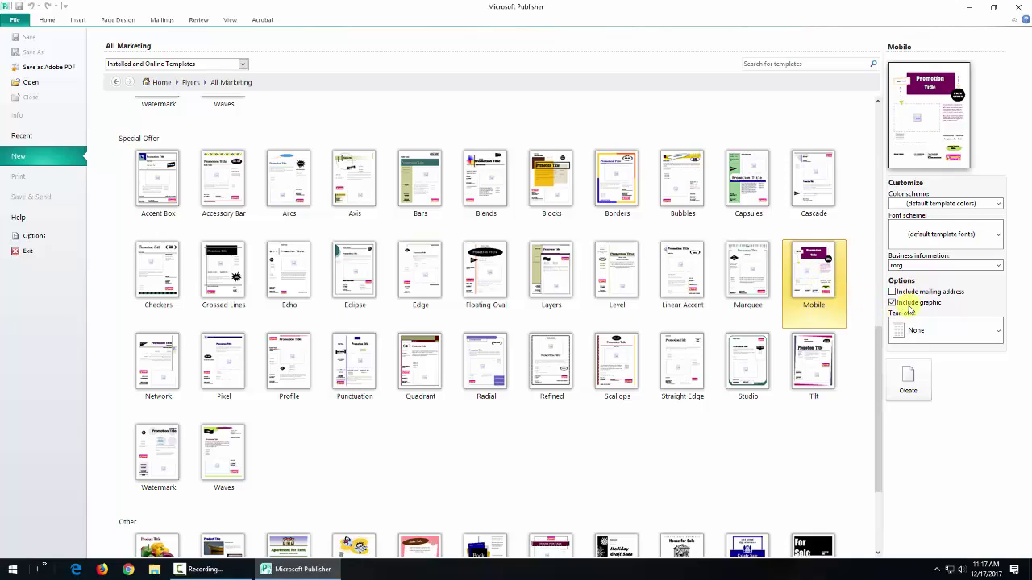
{"action": "left_click", "coordinate": [910, 386]}
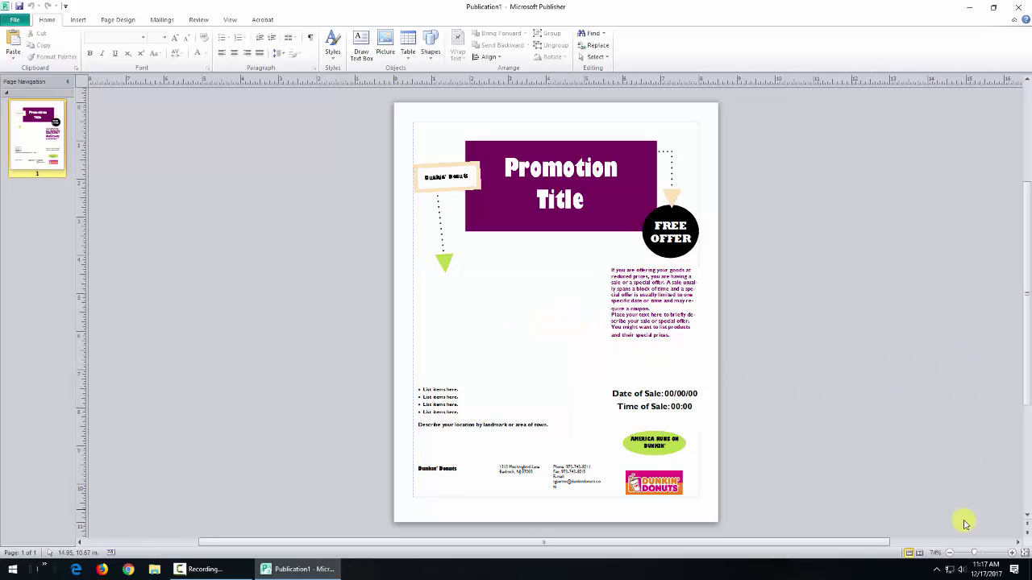
Widen the phone, fax and e-mail text box to about 1.58 in so the e-mail address fits on one line
{"action": "left_click_drag", "start_coordinate": [975, 554], "coordinate": [986, 556]}
{"action": "left_click", "coordinate": [950, 553]}
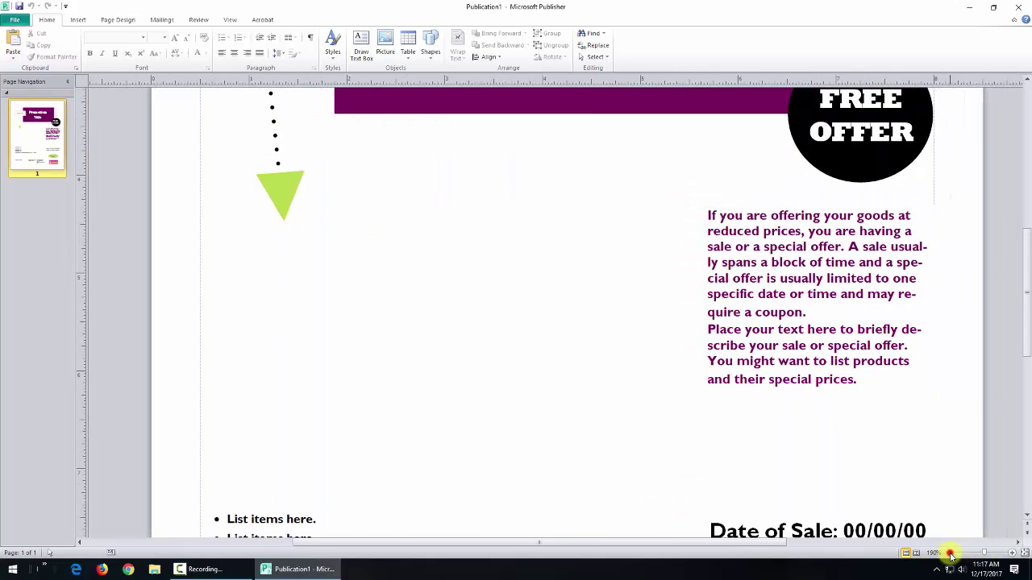
{"action": "left_click", "coordinate": [950, 553]}
{"action": "left_click_drag", "start_coordinate": [1027, 231], "coordinate": [1028, 330]}
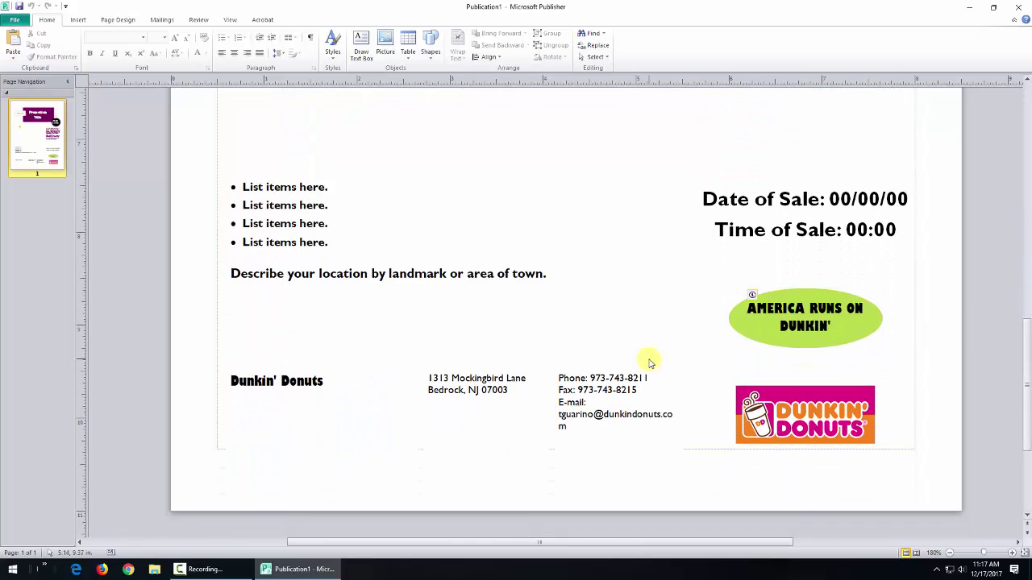
{"action": "left_click", "coordinate": [590, 403]}
{"action": "key", "text": "ctrl+End"}
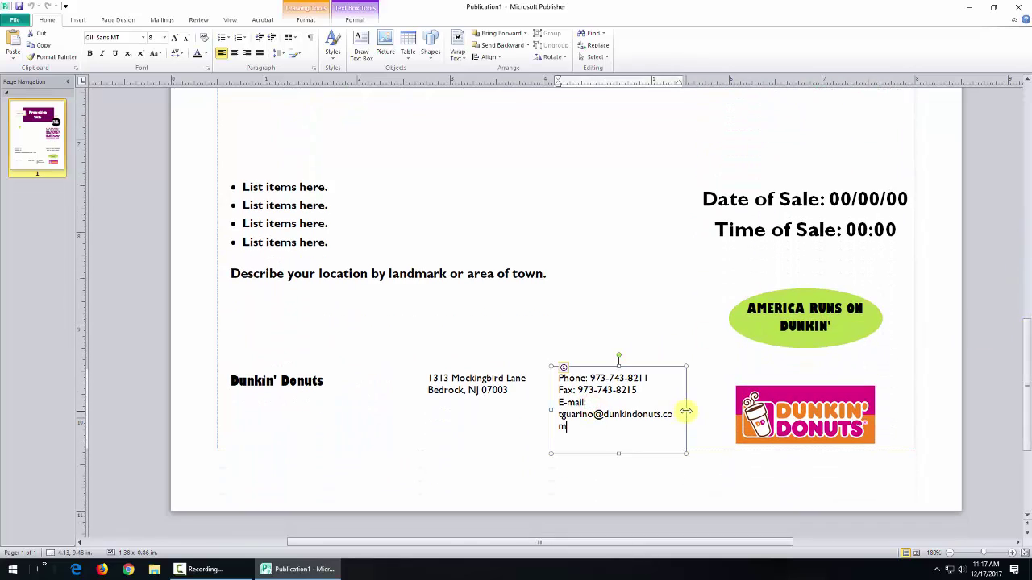
{"action": "left_click_drag", "start_coordinate": [685, 411], "coordinate": [706, 412]}
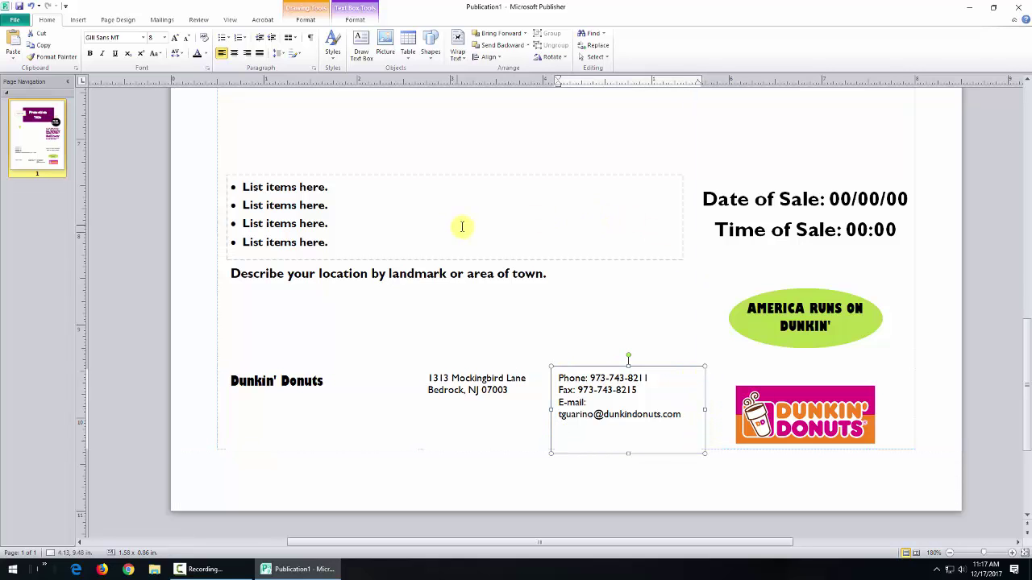
Switch the publication's business information set to Custom 1 and update the flyer with it
{"action": "scroll", "coordinate": [476, 229], "scroll_direction": "up", "scroll_amount": 1}
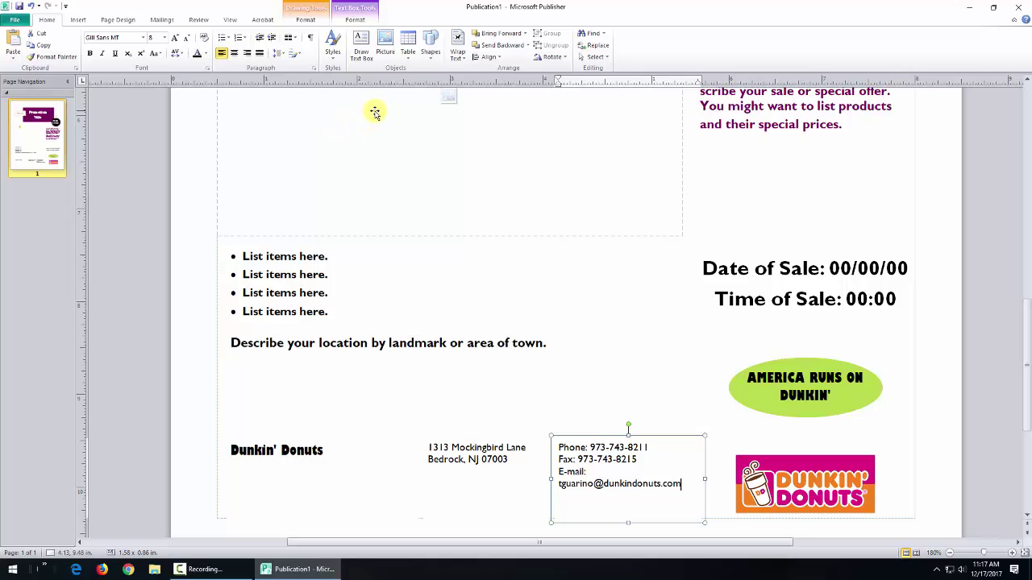
{"action": "left_click", "coordinate": [16, 20]}
{"action": "left_click", "coordinate": [131, 87]}
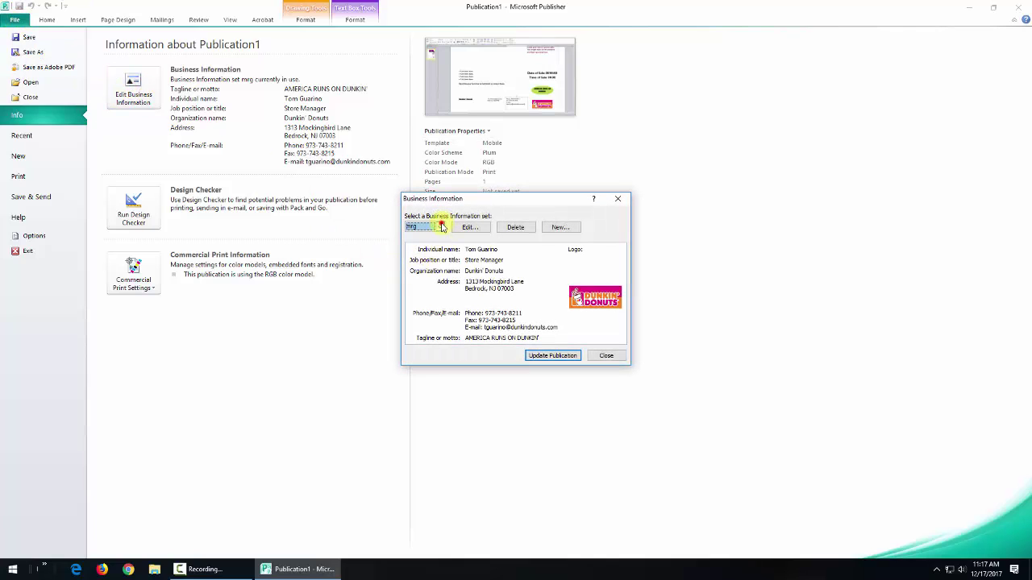
{"action": "left_click", "coordinate": [442, 228]}
{"action": "left_click", "coordinate": [427, 236]}
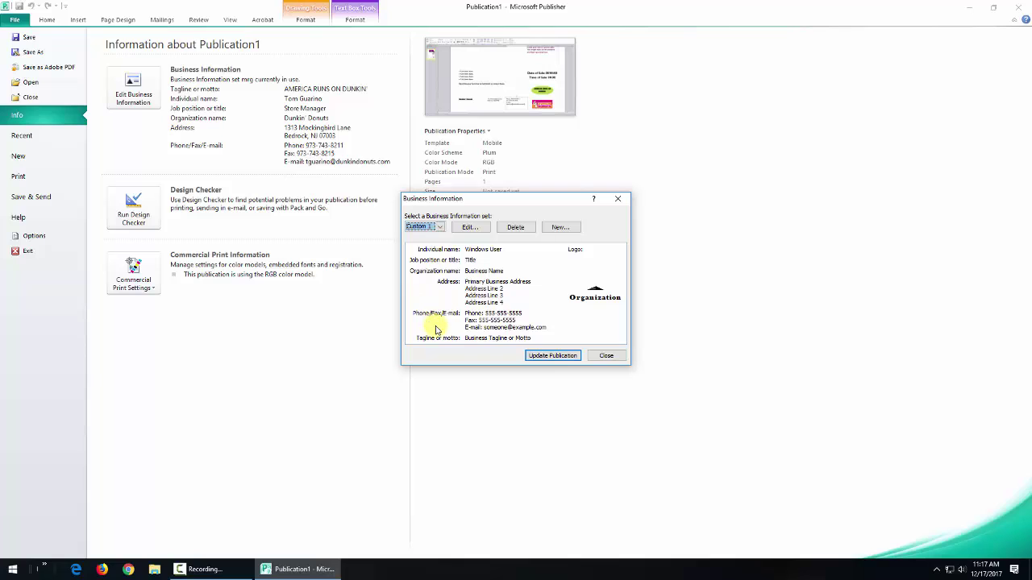
{"action": "left_click", "coordinate": [547, 356]}
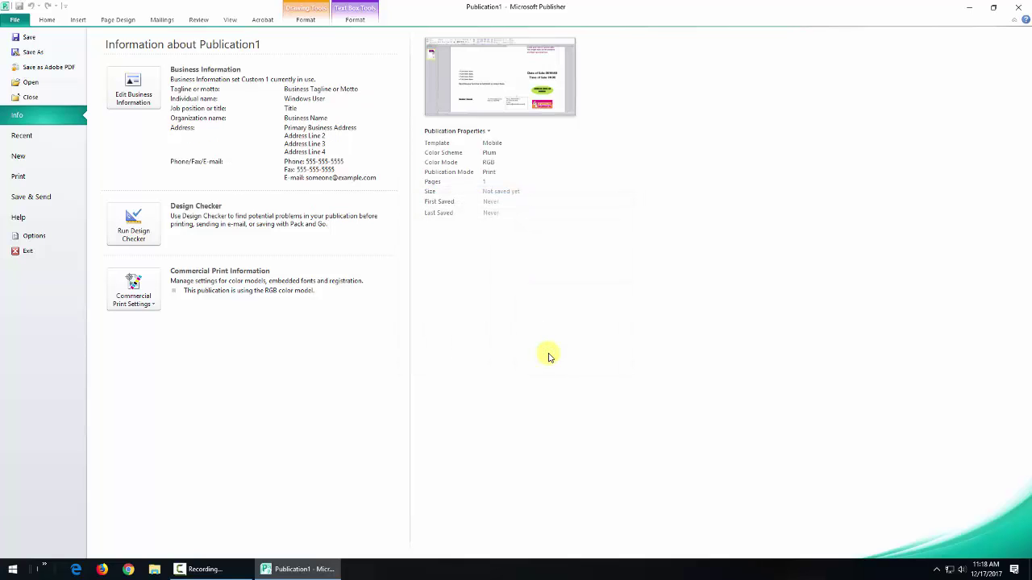
{"action": "left_click", "coordinate": [49, 19]}
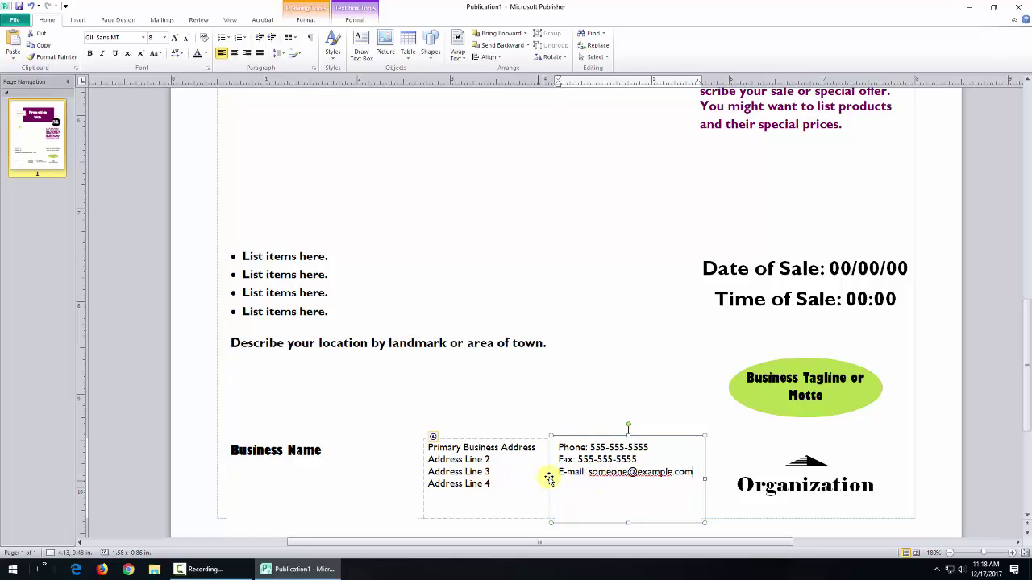
Switch the publication's business information set to mrg and update the flyer with it
{"action": "left_click", "coordinate": [74, 20]}
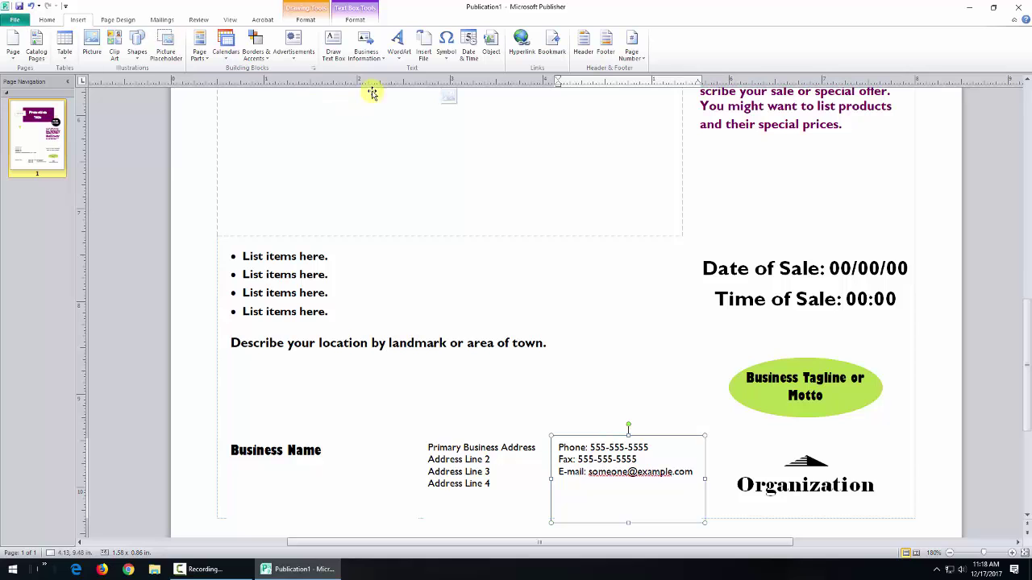
{"action": "left_click", "coordinate": [366, 50]}
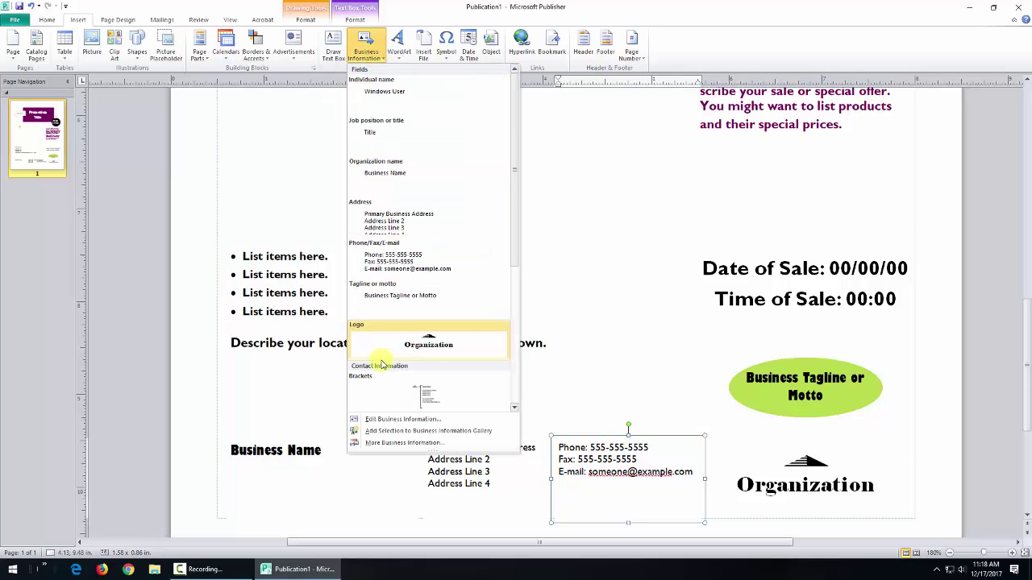
{"action": "left_click", "coordinate": [384, 420]}
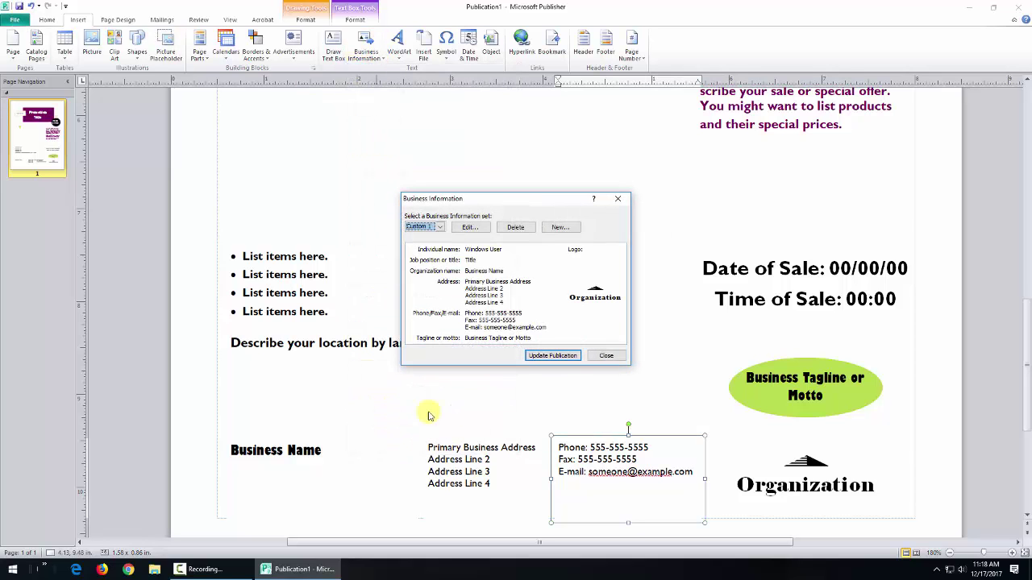
{"action": "left_click", "coordinate": [436, 226]}
{"action": "left_click", "coordinate": [420, 251]}
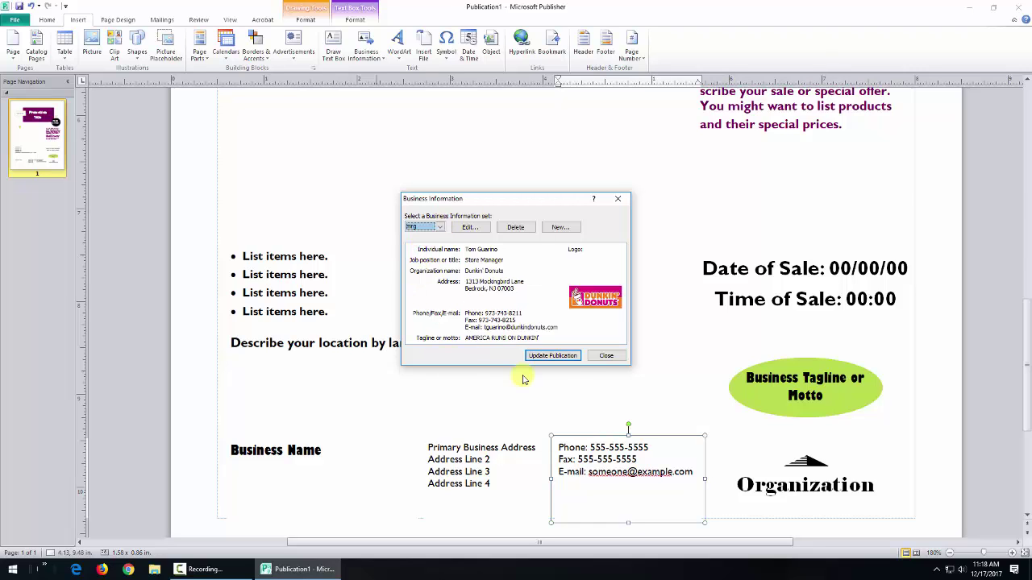
{"action": "left_click", "coordinate": [553, 356]}
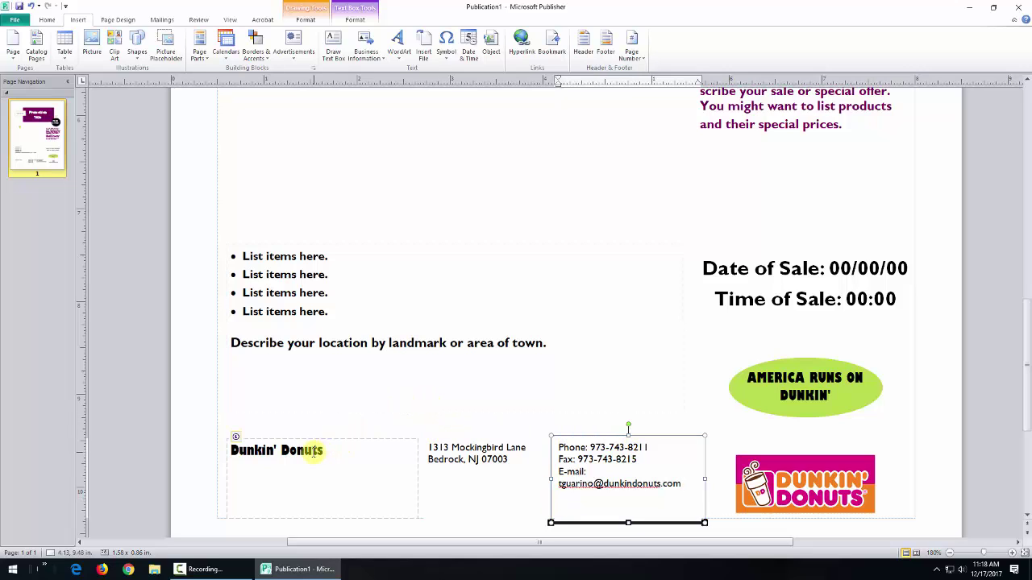
{"action": "left_click", "coordinate": [682, 484]}
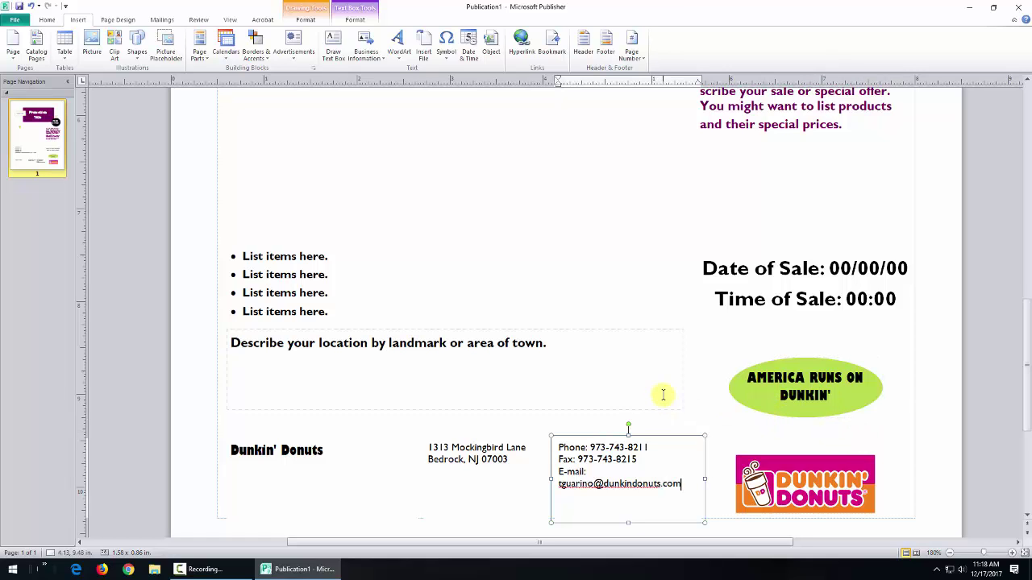
Replace the location placeholder text with "Located in the Bestbuy shopping center."
{"action": "scroll", "coordinate": [663, 393], "scroll_direction": "up", "scroll_amount": 2}
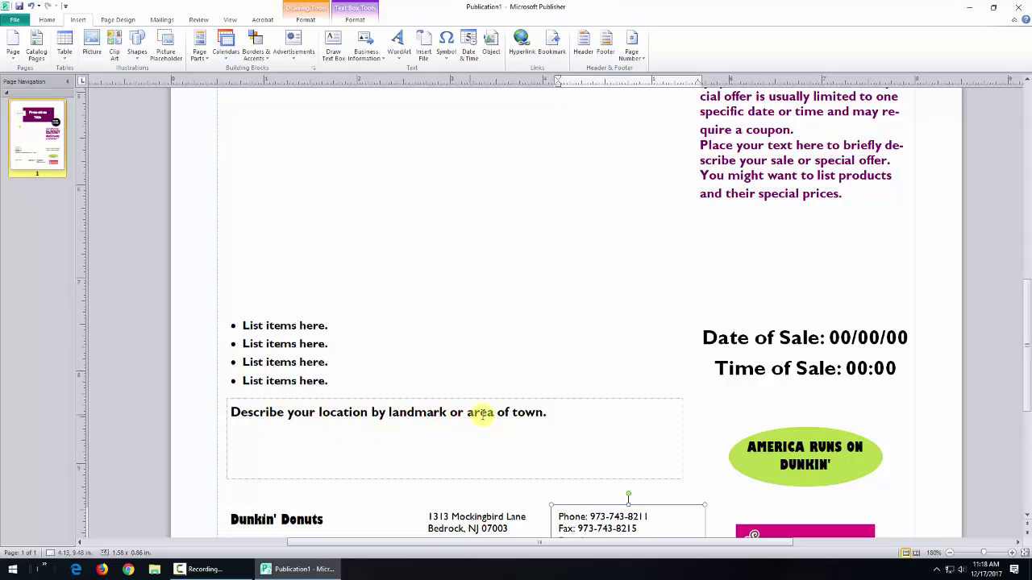
{"action": "left_click", "coordinate": [545, 414]}
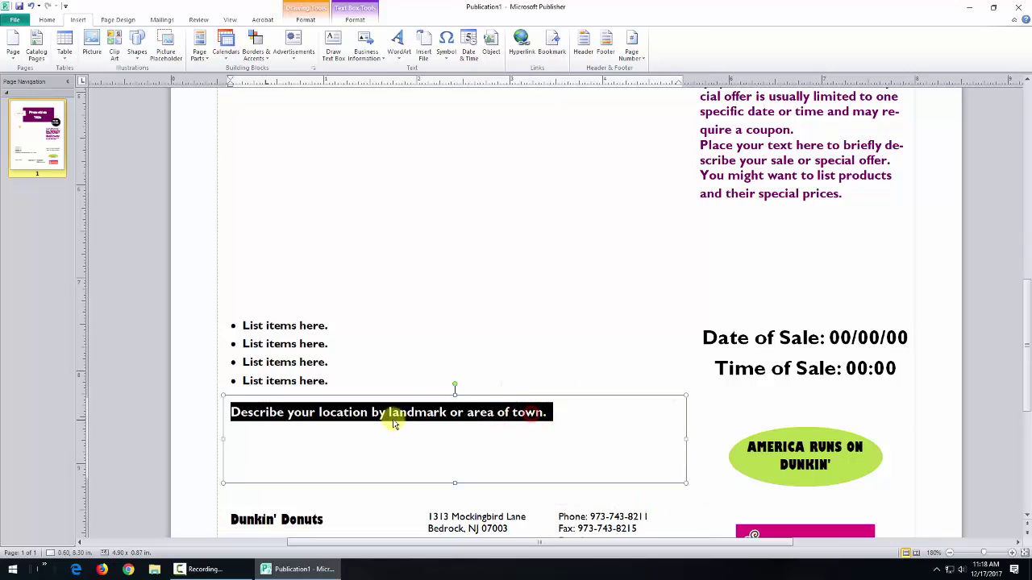
{"action": "right_click", "coordinate": [295, 419]}
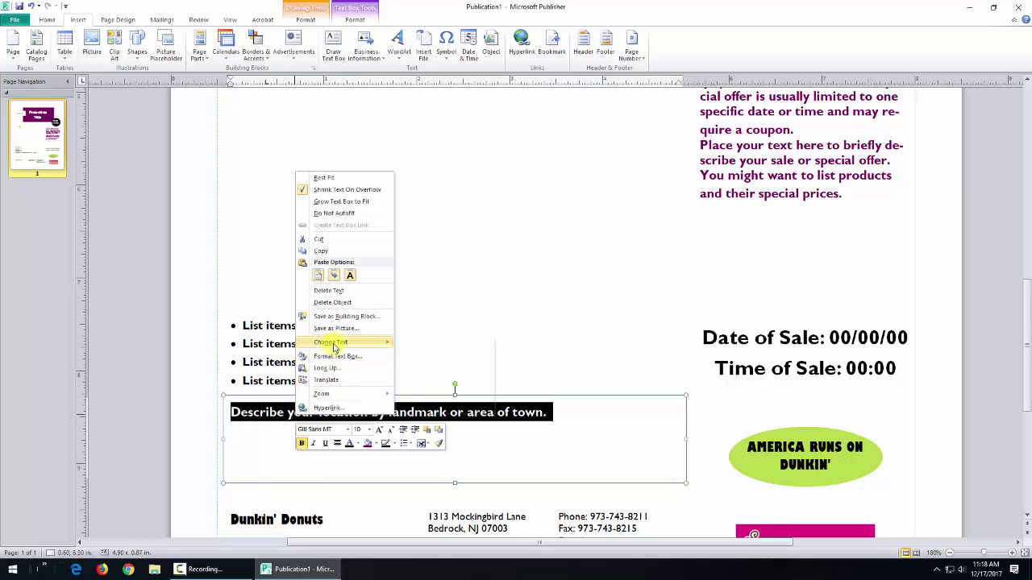
{"action": "mouse_move", "coordinate": [335, 345]}
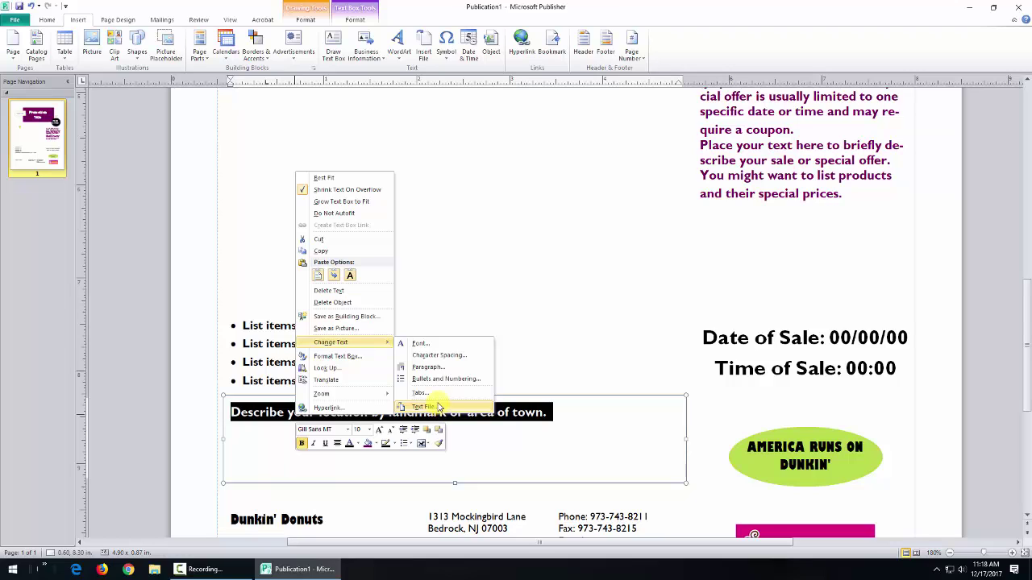
{"action": "left_click", "coordinate": [516, 412]}
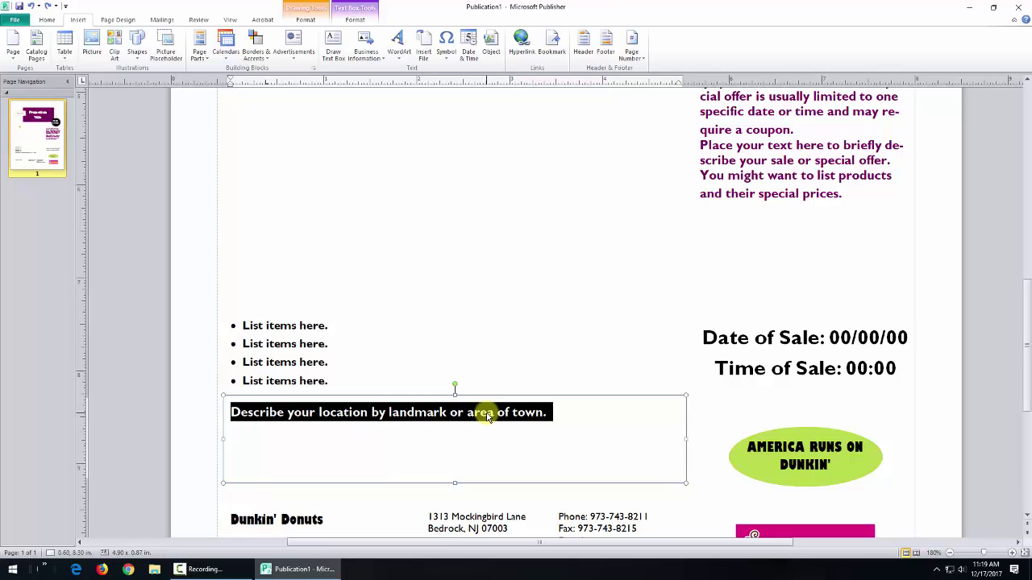
{"action": "type", "text": "L"}
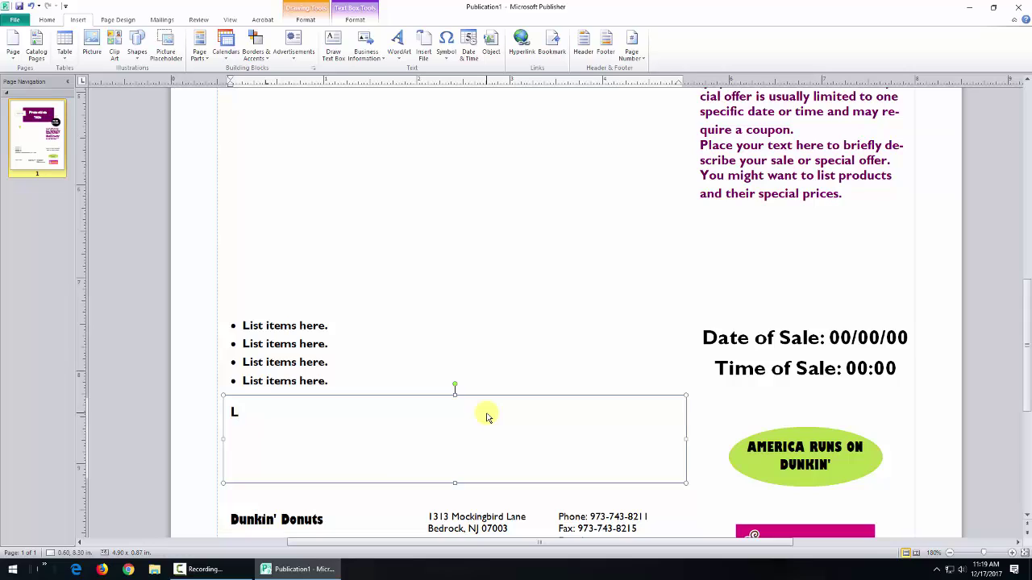
{"action": "type", "text": "ocated"}
{"action": "type", "text": " nea"}
{"action": "key", "text": "BackSpace"}
{"action": "key", "text": "BackSpace"}
{"action": "type", "text": "in the Bestbu"}
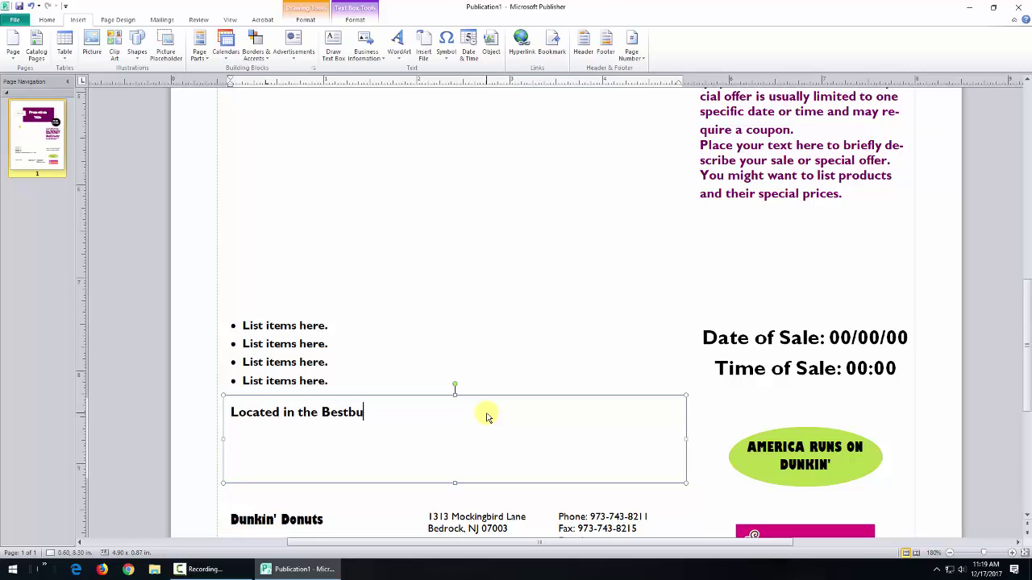
{"action": "type", "text": "y shopping center."}
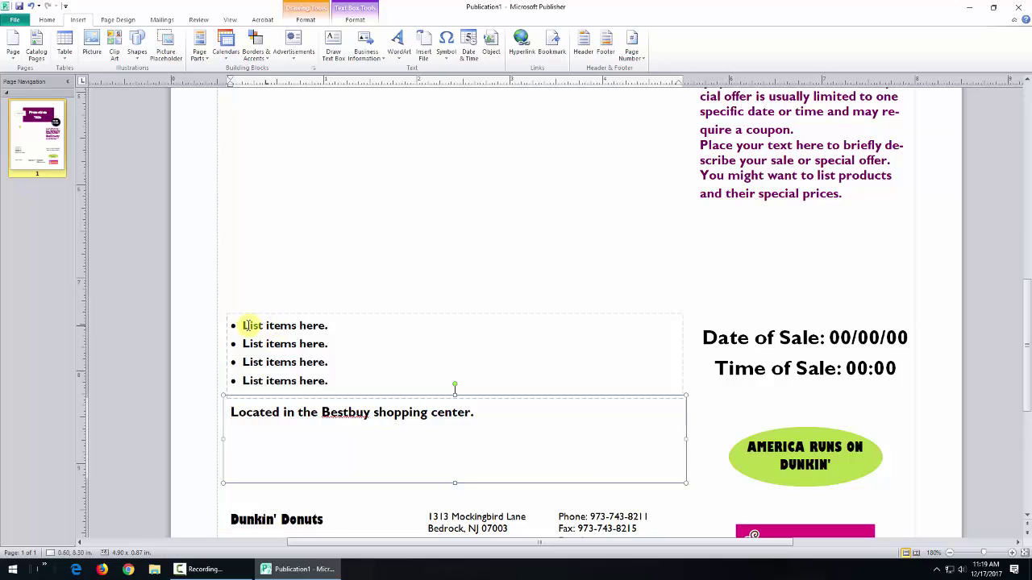
Replace the bulleted list placeholder text with two items: "Buy 10 munchkins get 5 free" and "Free donut with the purchase of a large coffee"
{"action": "left_click_drag", "start_coordinate": [250, 326], "coordinate": [317, 371]}
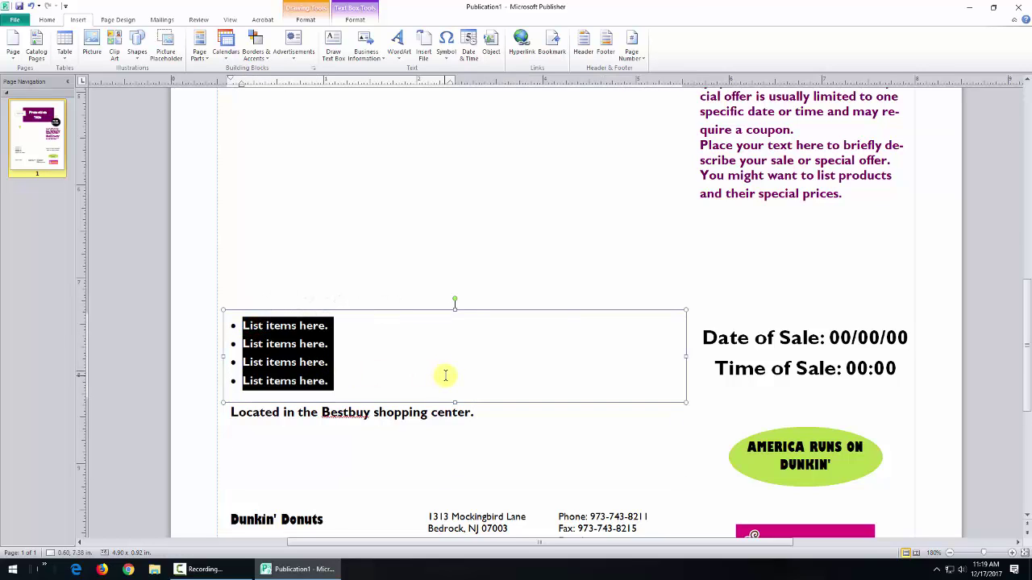
{"action": "type", "text": "B"}
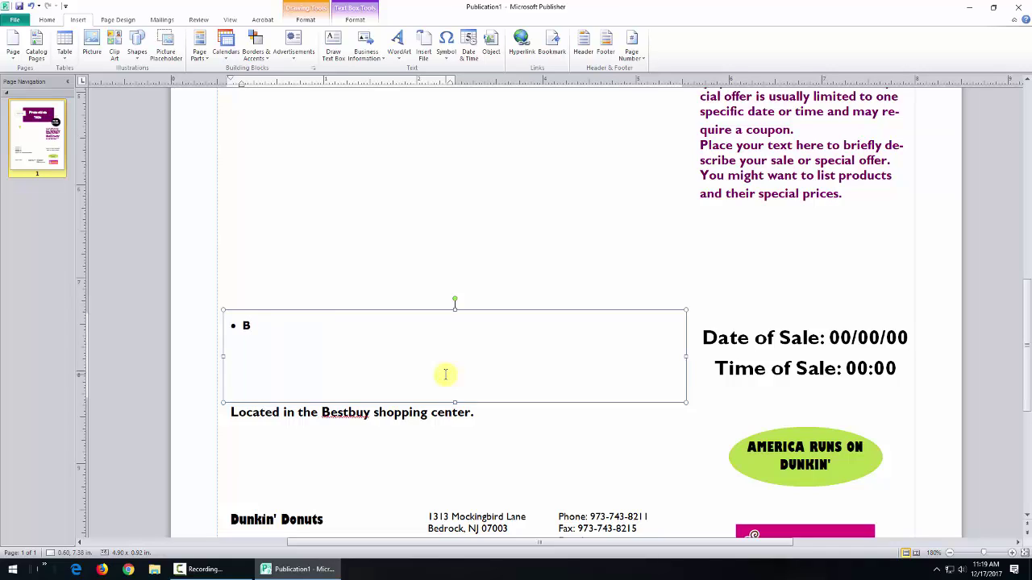
{"action": "type", "text": "uy 10 munchkins ge"}
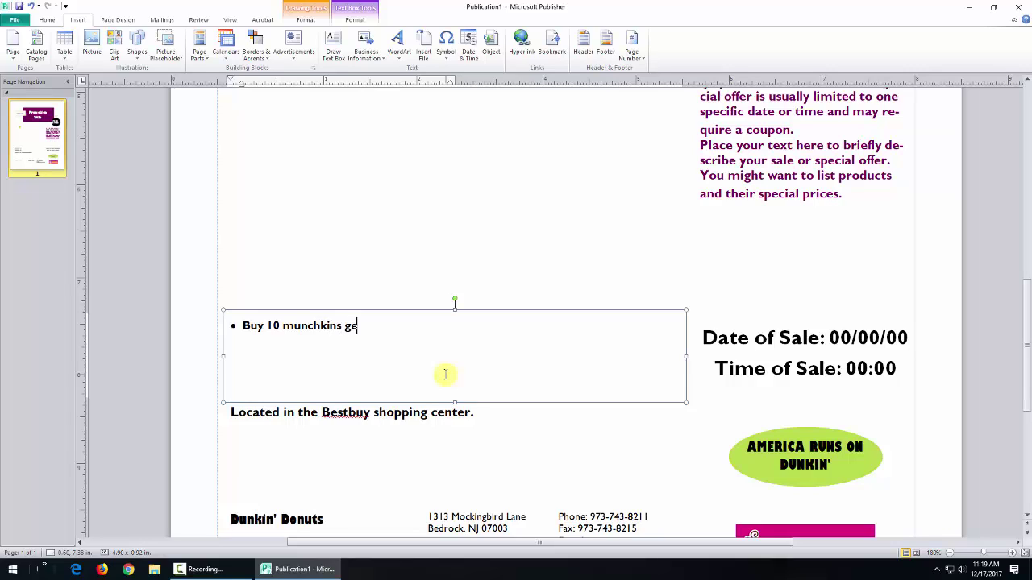
{"action": "type", "text": "t 5 free"}
{"action": "type", "text": "Free "}
{"action": "type", "text": "donu"}
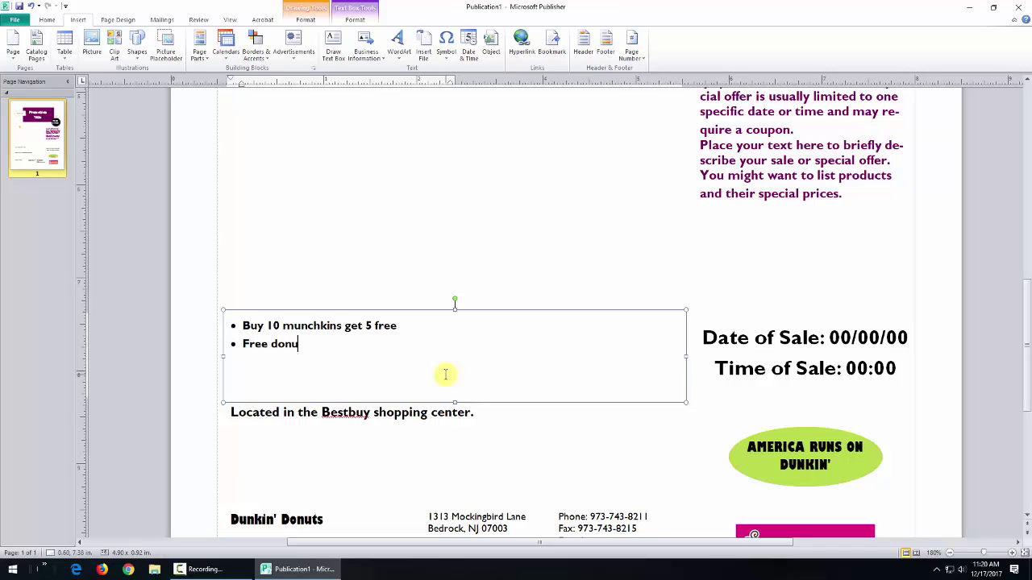
{"action": "type", "text": "t with the purchase"}
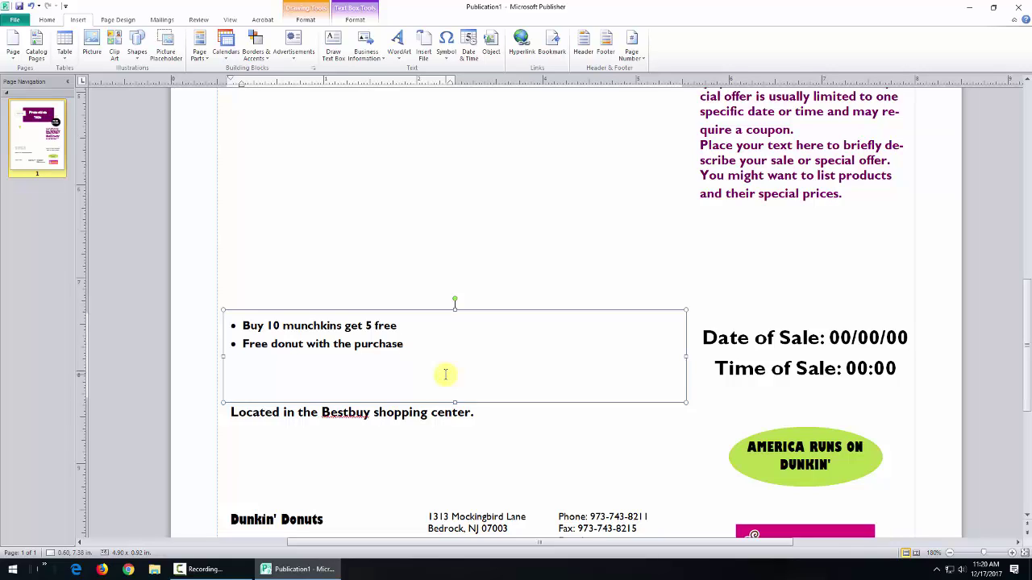
{"action": "type", "text": "of a large coffee"}
Add a third bullet reading "All lattes half price." to the list of offers
{"action": "type", "text": "af"}
{"action": "key", "text": "BackSpace"}
{"action": "key", "text": "BackSpace"}
{"action": "type", "text": "All latte"}
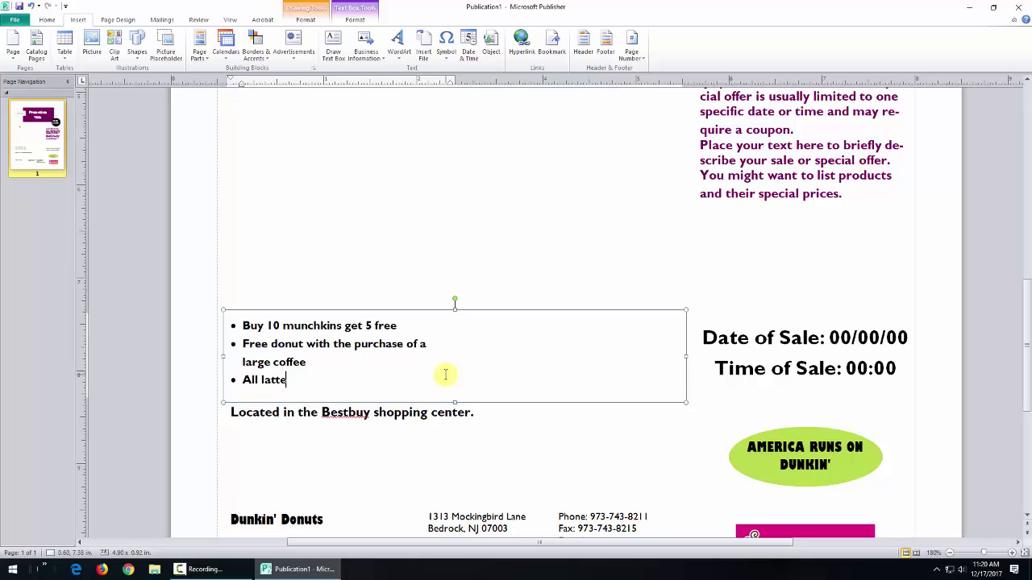
{"action": "type", "text": "s half price."}
Replace the placeholder date after "Date of Sale:" with 12/22/2017
{"action": "left_click", "coordinate": [853, 338]}
{"action": "type", "text": "1"}
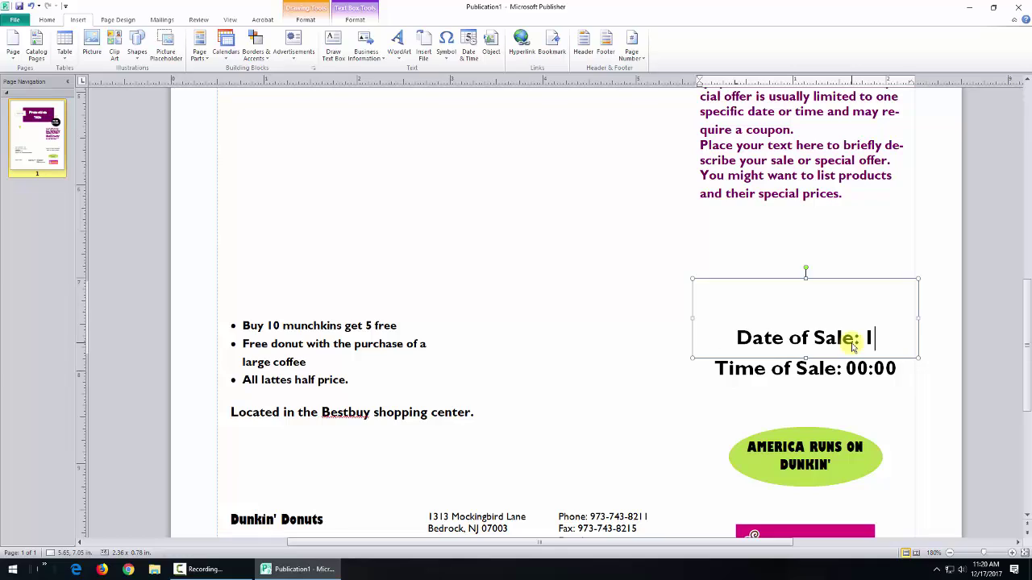
{"action": "type", "text": "2/"}
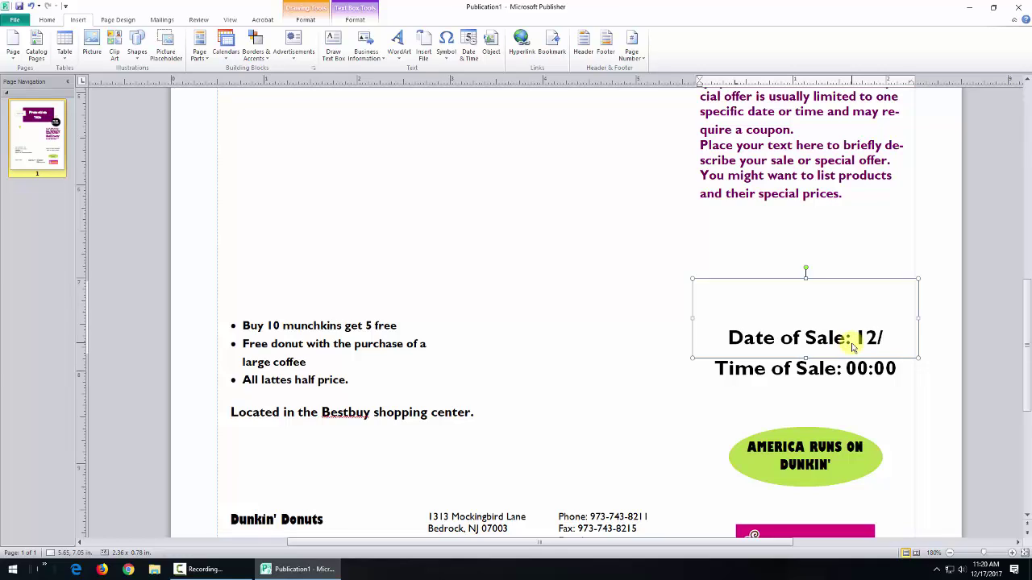
{"action": "type", "text": "22"}
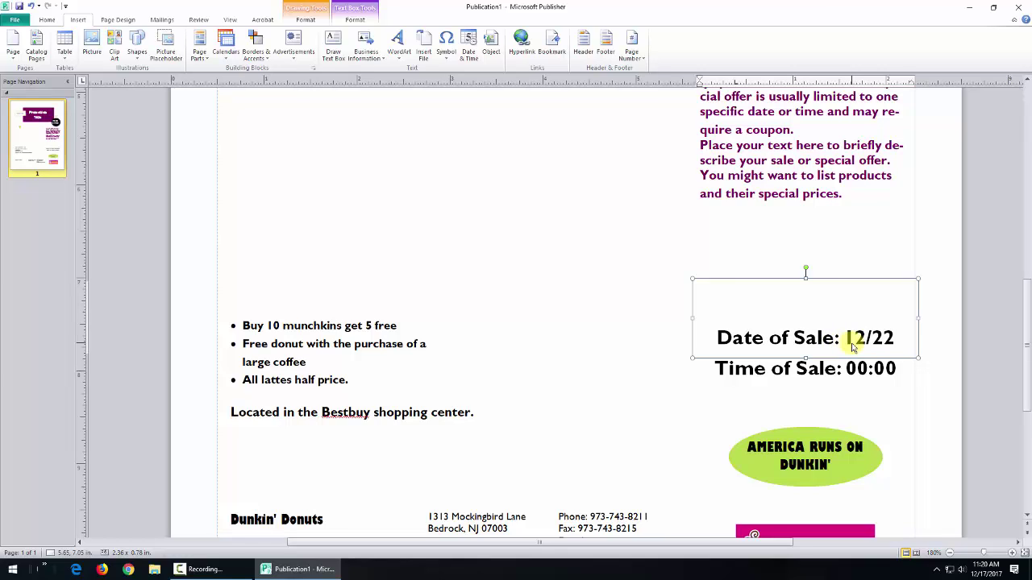
{"action": "type", "text": "/"}
{"action": "type", "text": "20"}
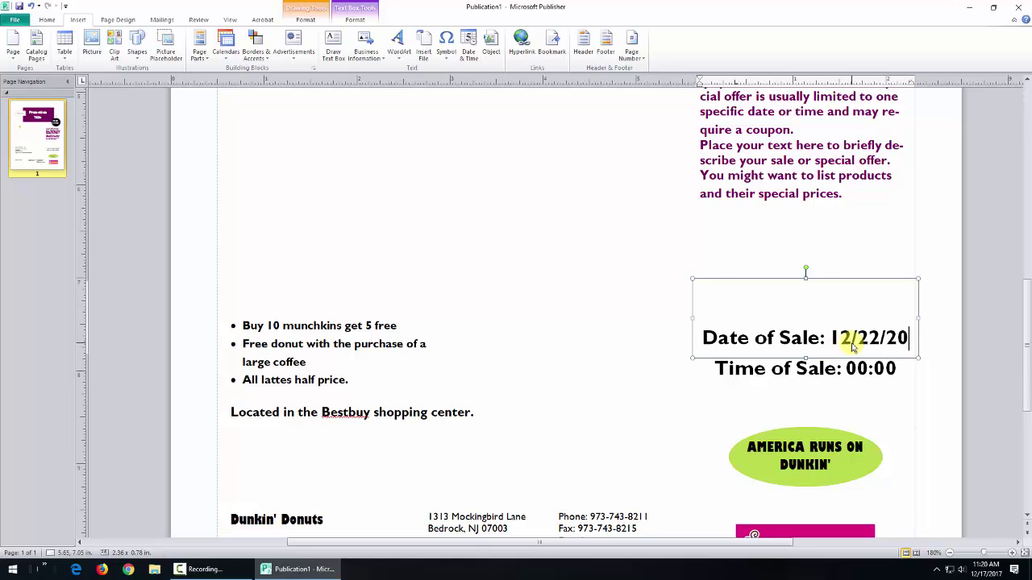
{"action": "type", "text": "17"}
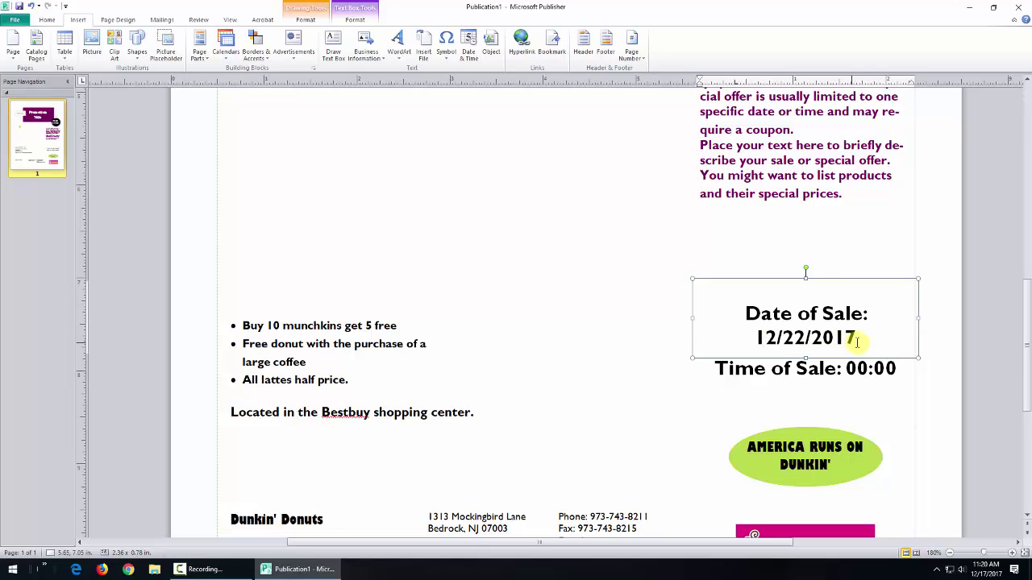
Replace the placeholder time after "Time of Sale:" with "all day"
{"action": "left_click", "coordinate": [832, 371]}
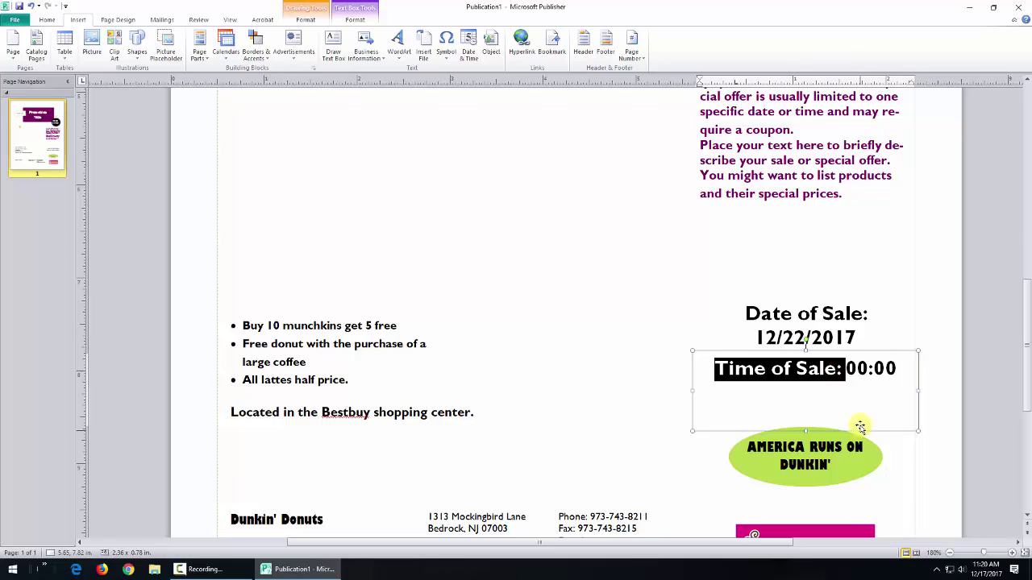
{"action": "left_click", "coordinate": [859, 373]}
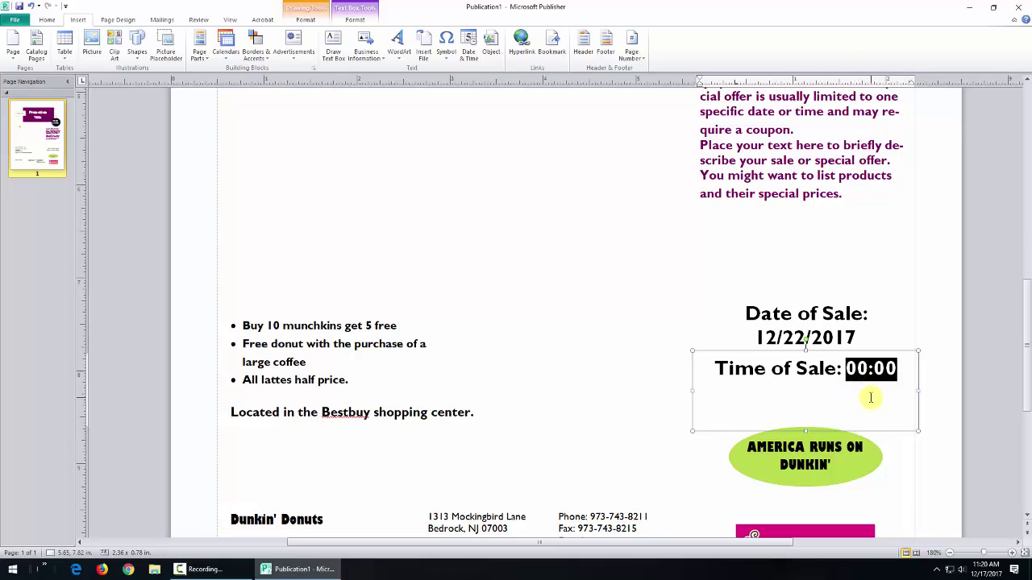
{"action": "type", "text": "all day"}
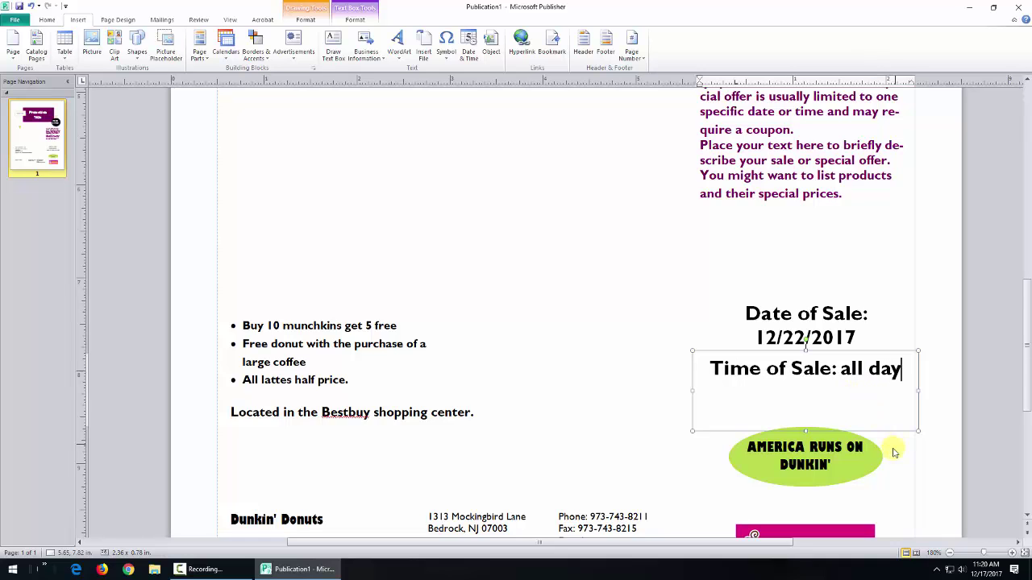
Select the whole placeholder description of the sale or special offer below the FREE OFFER circle
{"action": "scroll", "coordinate": [887, 447], "scroll_direction": "down", "scroll_amount": 2}
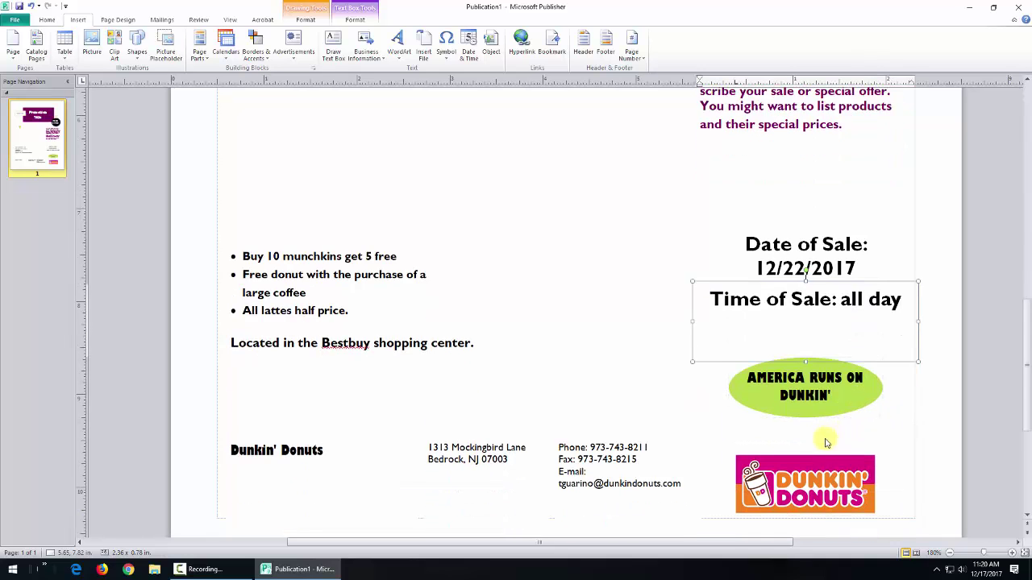
{"action": "scroll", "coordinate": [694, 395], "scroll_direction": "up", "scroll_amount": 5}
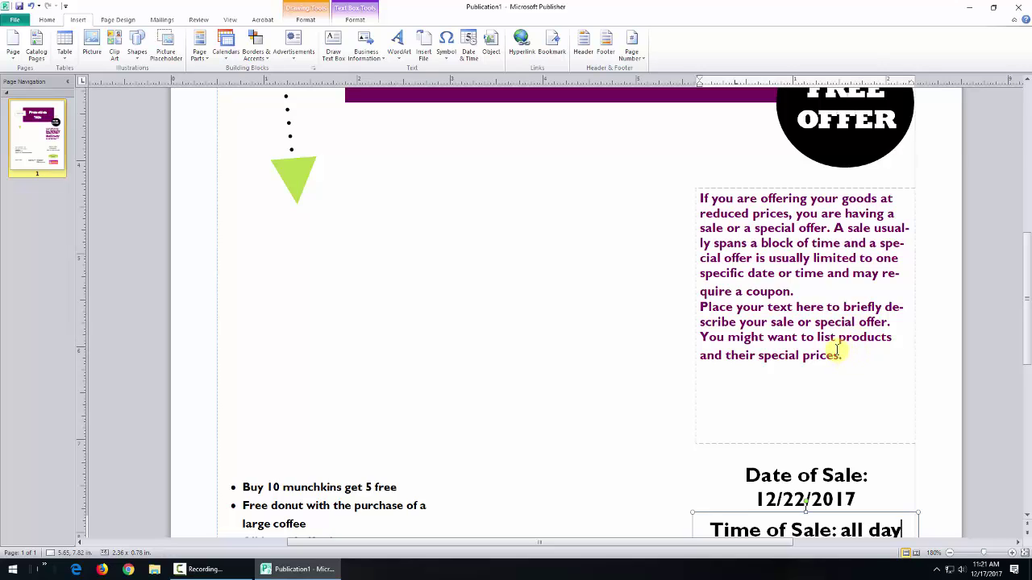
{"action": "left_click", "coordinate": [788, 348]}
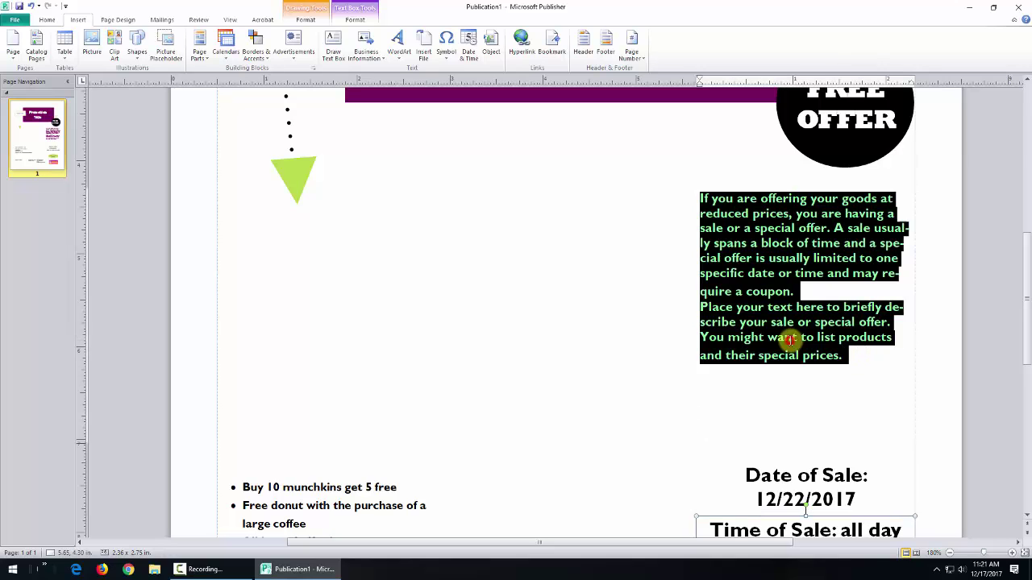